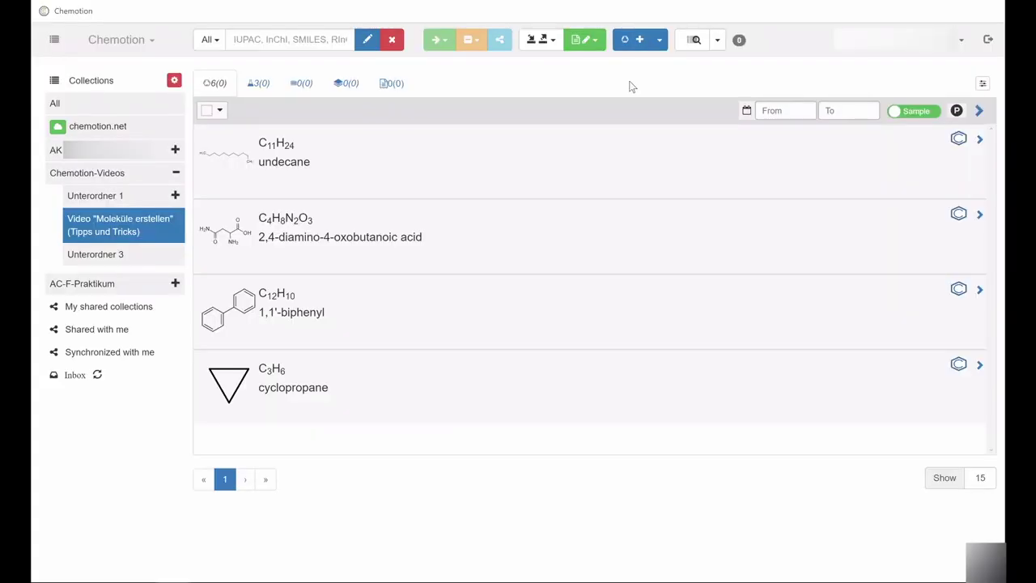
- Create a new sample and open its structure editor
left_click(639, 40)
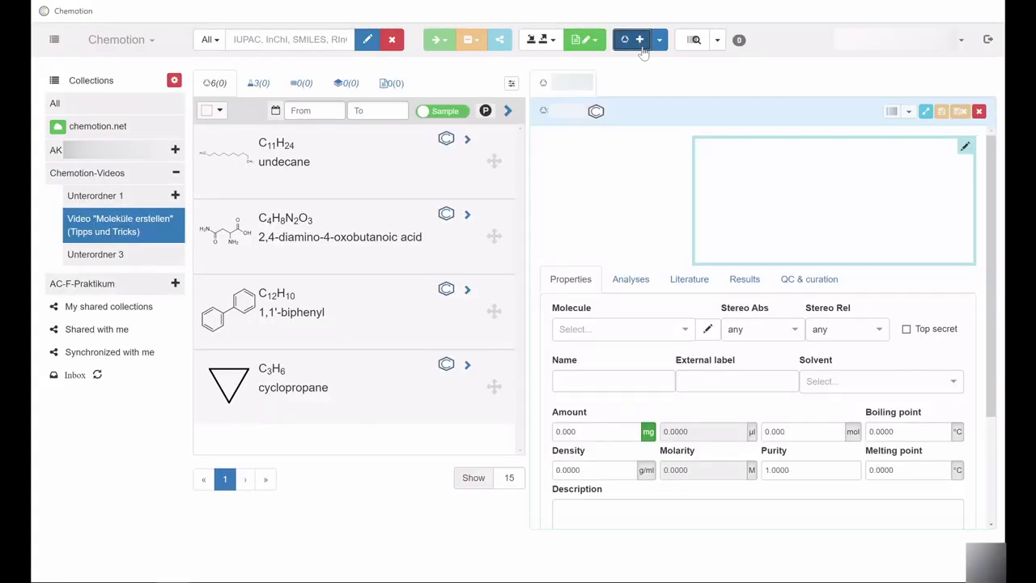
left_click(826, 191)
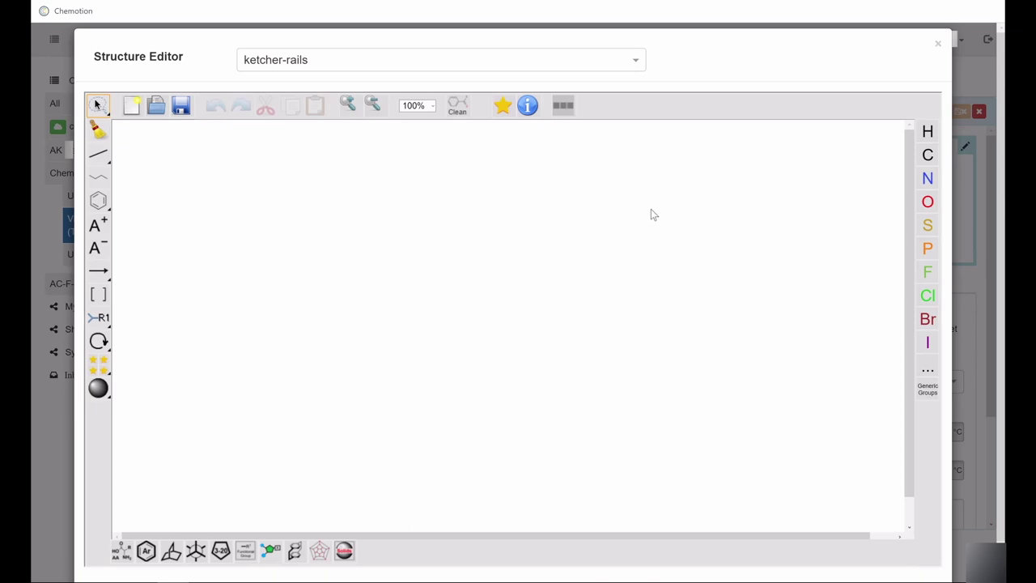
left_click(938, 43)
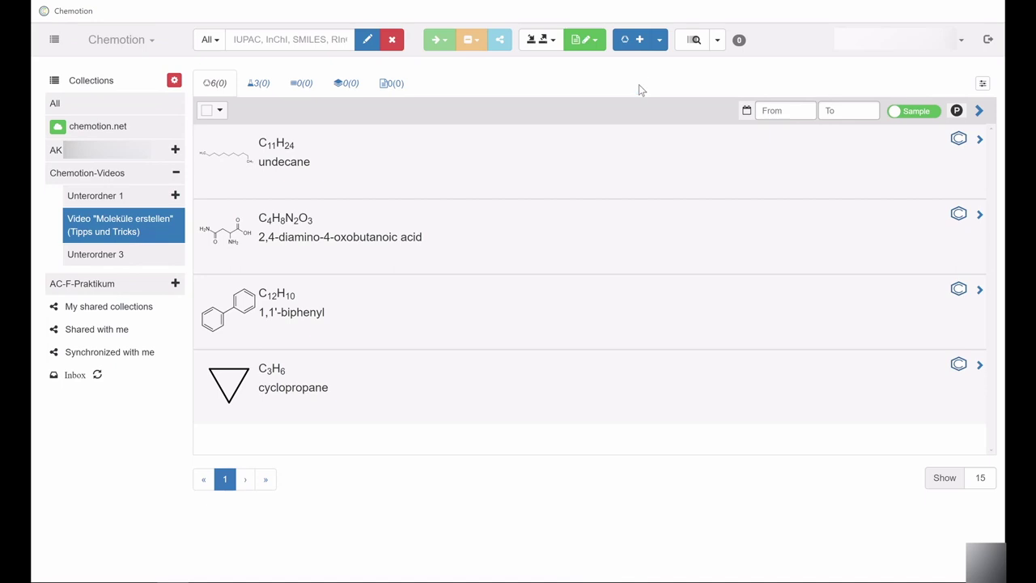
left_click(639, 42)
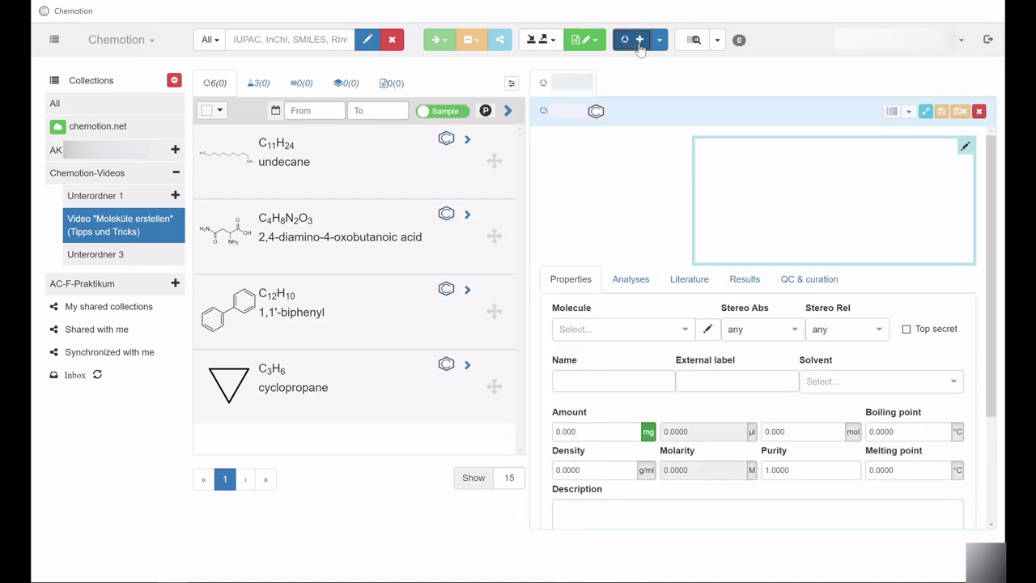
left_click(790, 198)
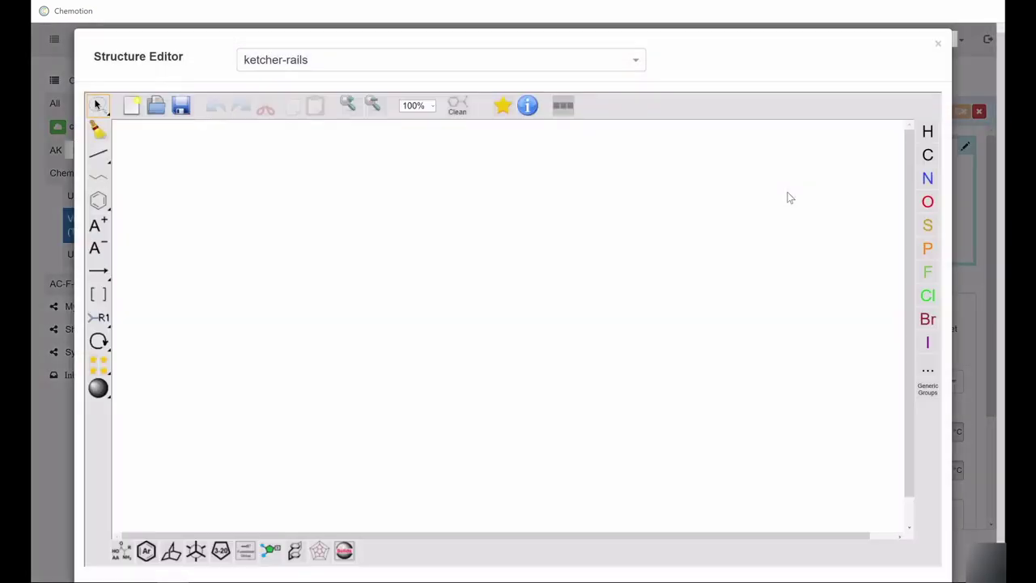
- Draw ethane, extending to propane with undo/redo, then erase the terminal CH3
left_click(98, 154)
left_click(296, 239)
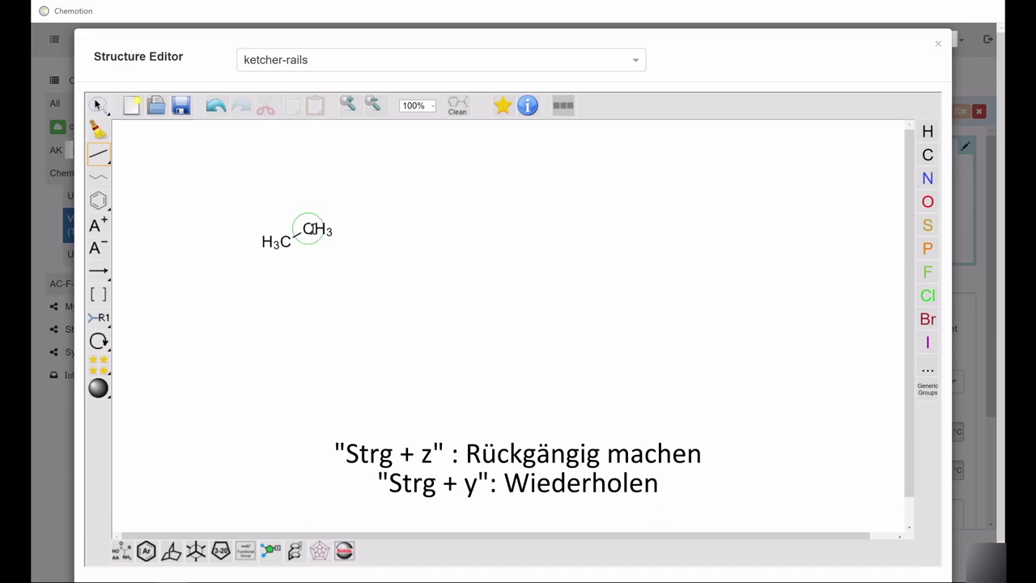
left_click(312, 230)
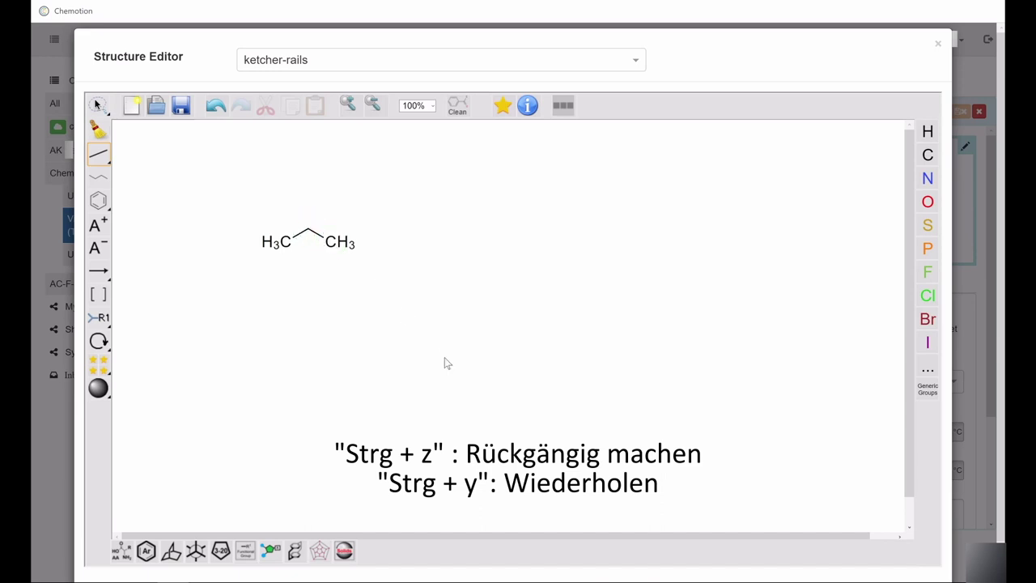
key("ctrl+z")
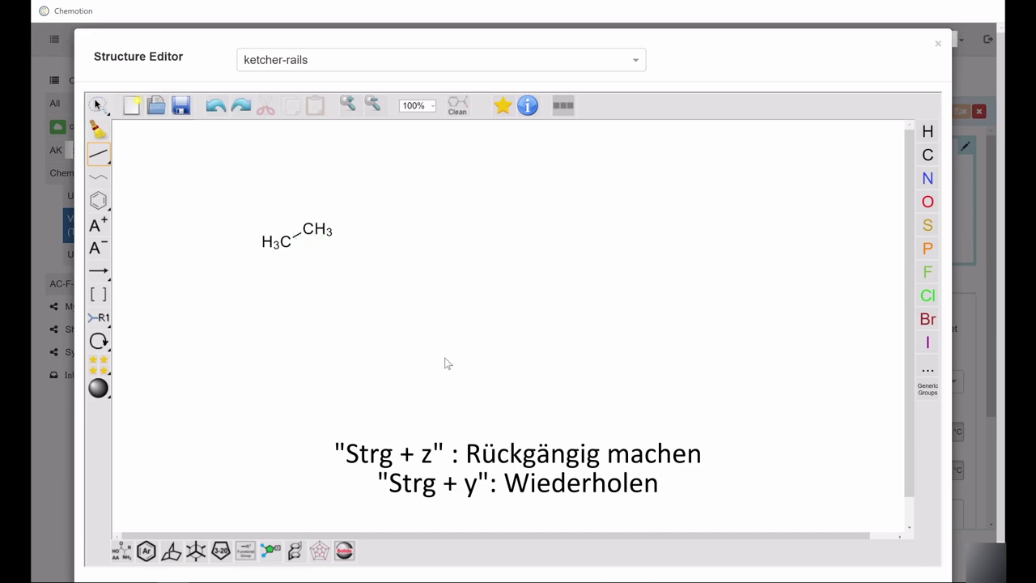
key("ctrl+y")
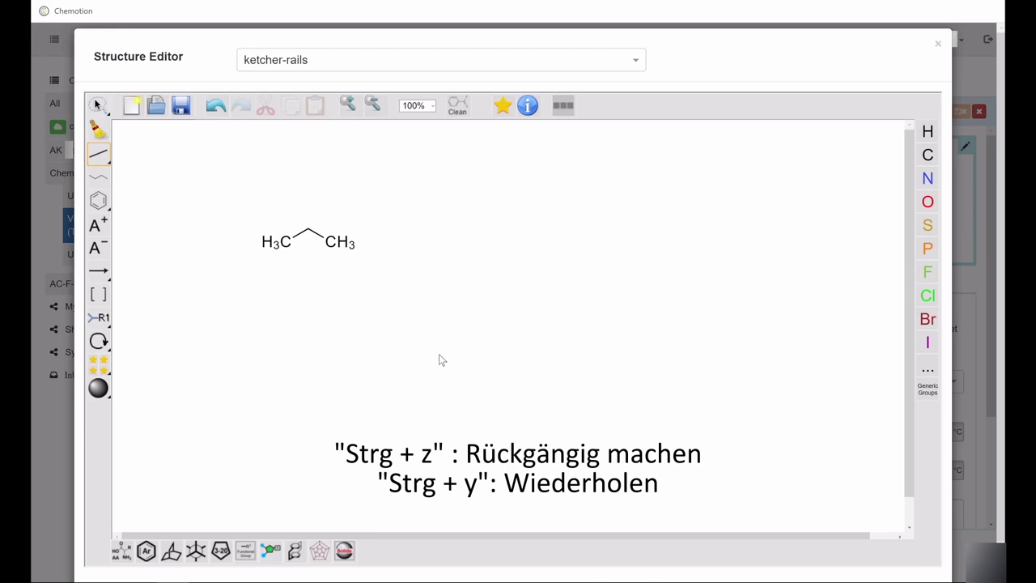
left_click(94, 130)
left_click(334, 241)
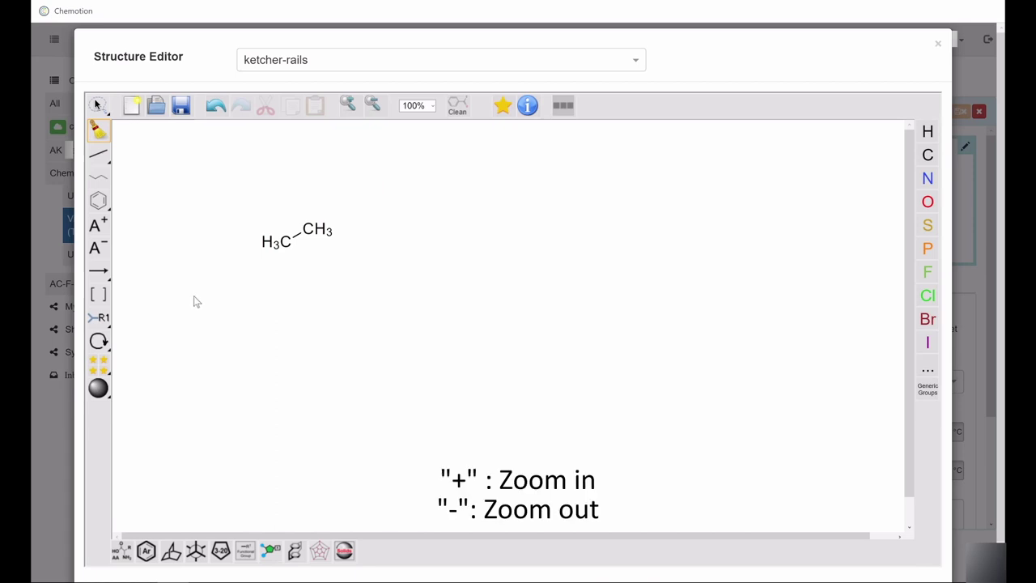
- Zoom the canvas to 110%, move ethane to the upper left, and return to 100%
key("plus")
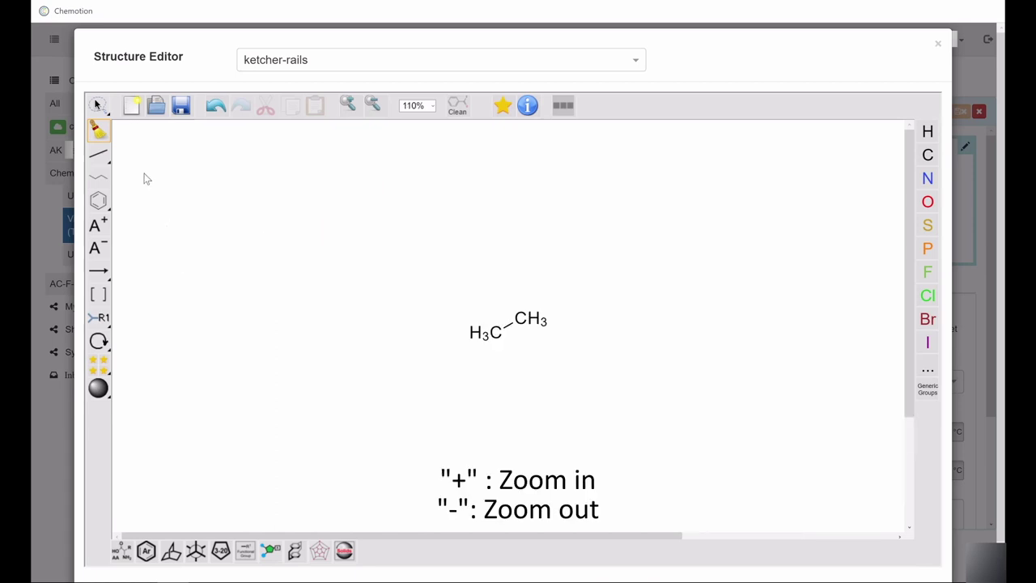
left_click(97, 105)
mouse_move(464, 380)
left_mouse_down()
mouse_move(532, 367)
mouse_move(561, 317)
mouse_move(522, 281)
mouse_move(441, 320)
left_mouse_up()
left_click_drag(537, 336, 278, 283)
left_click(297, 314)
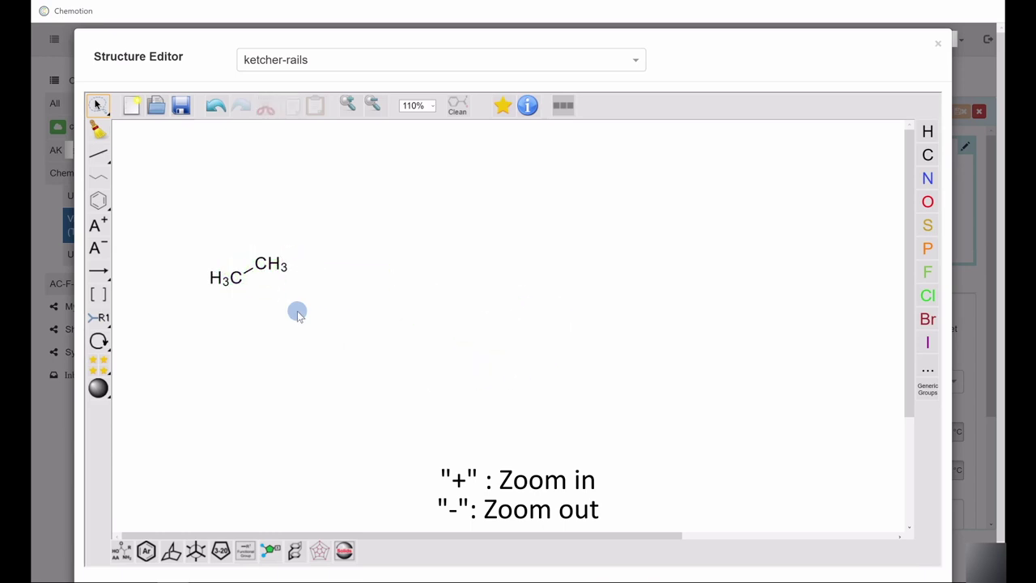
key("minus")
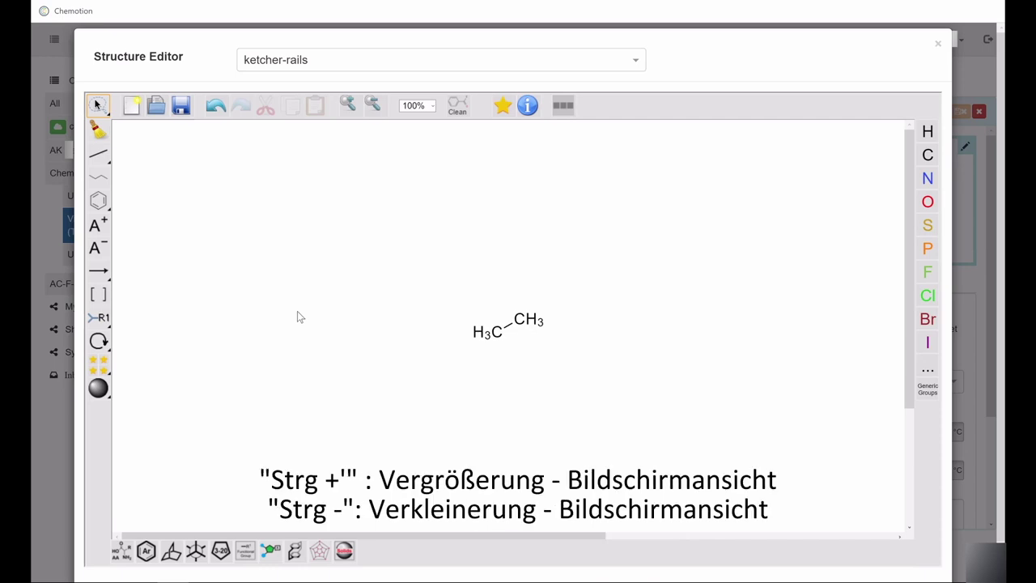
- Cycle the page zoom through 110% and 90%, then restore normal size
key("ctrl+plus")
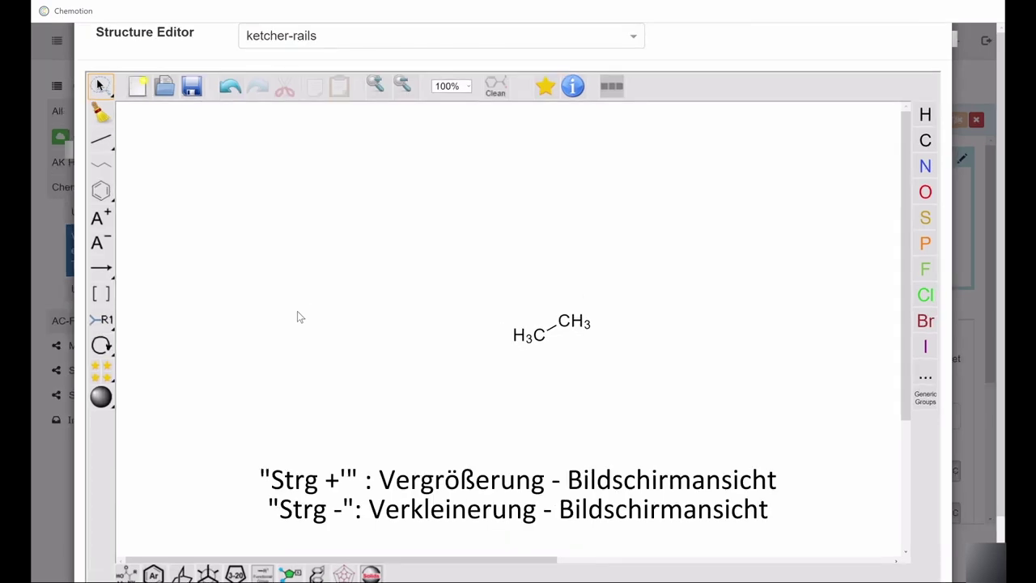
key("ctrl+minus")
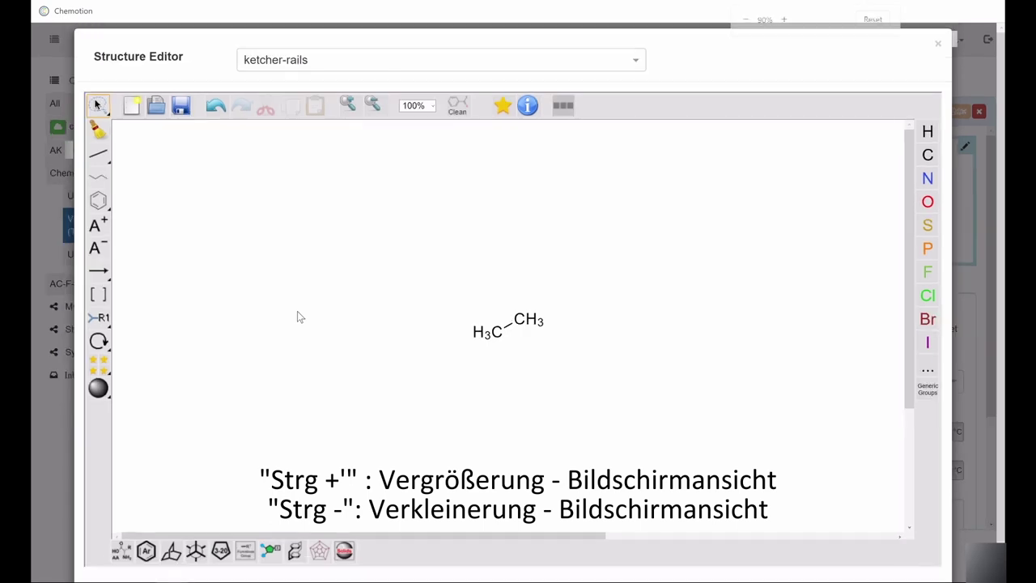
key("ctrl+minus")
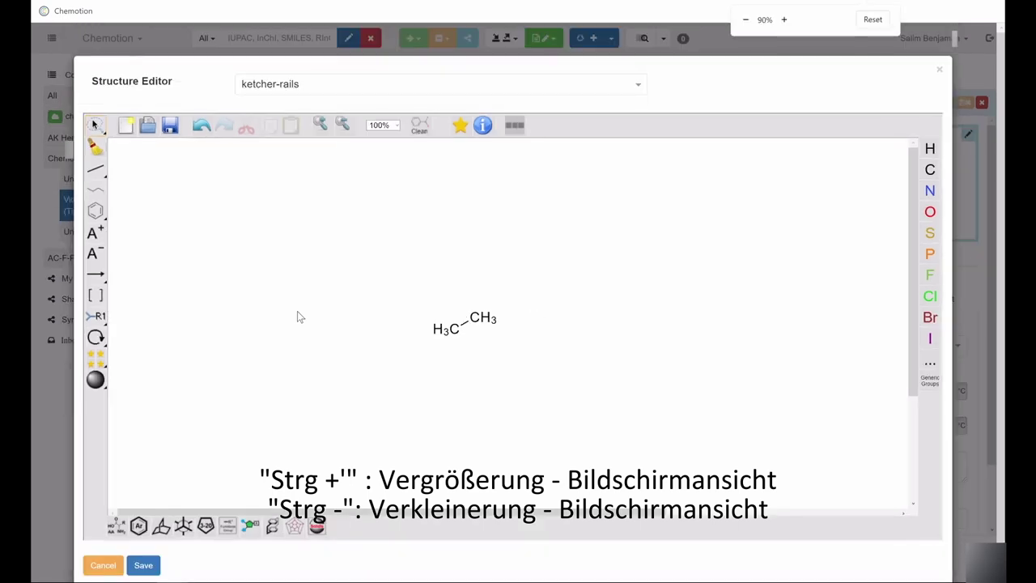
key("ctrl+plus")
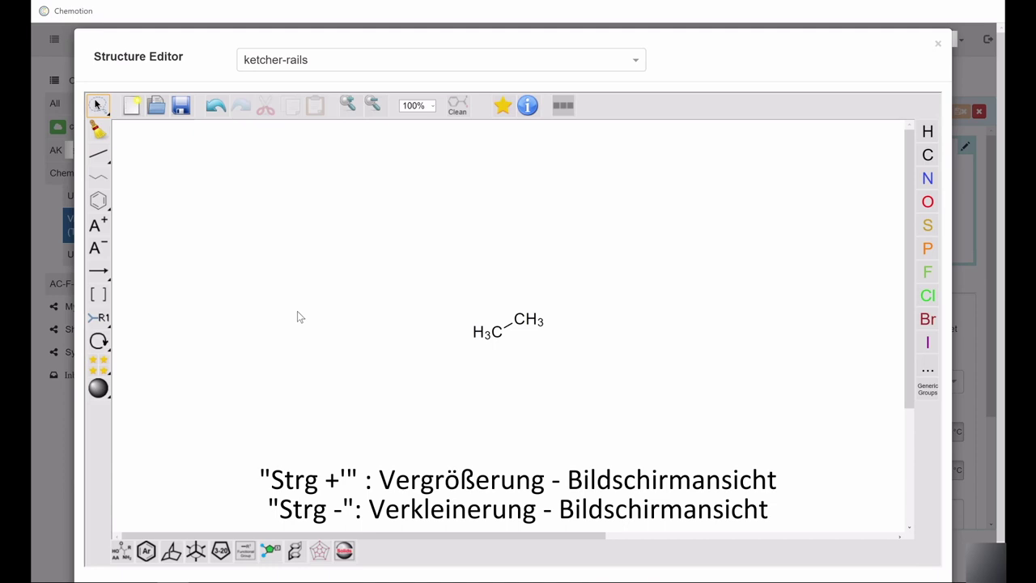
left_click(96, 104)
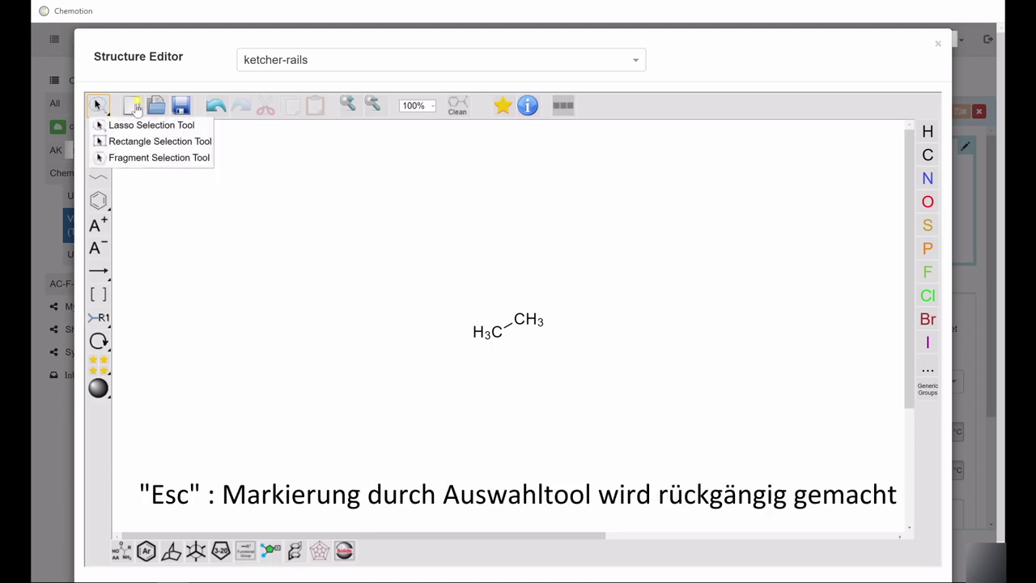
- Select the ethane molecule, delete it, and undo the deletion
key("Escape")
key("Escape")
key("Escape")
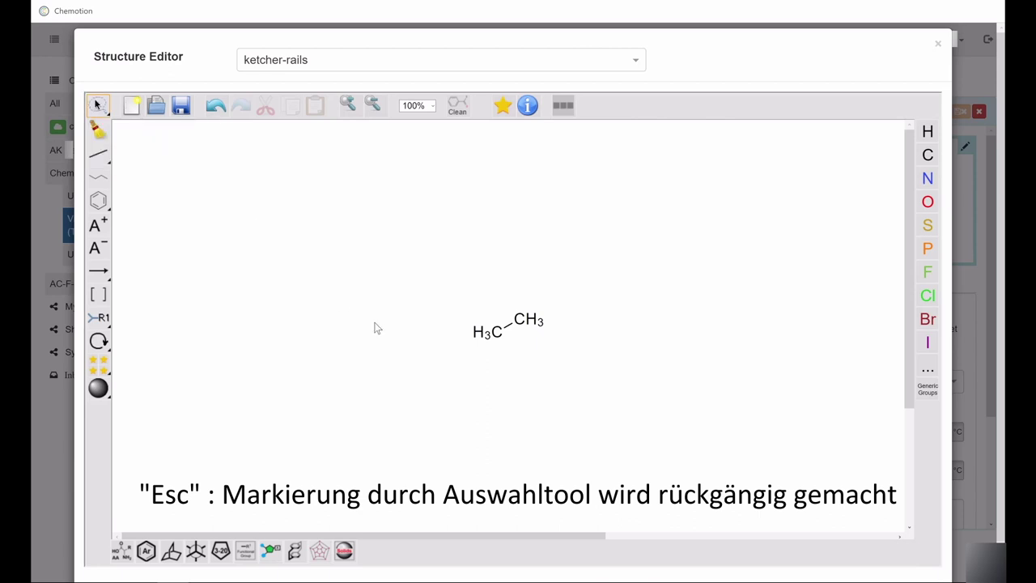
mouse_move(456, 361)
left_mouse_down()
mouse_move(555, 363)
mouse_move(577, 331)
mouse_move(521, 261)
mouse_move(446, 286)
left_mouse_up()
key("Escape")
mouse_move(461, 337)
left_mouse_down()
mouse_move(485, 352)
mouse_move(558, 346)
mouse_move(568, 299)
mouse_move(533, 274)
mouse_move(491, 282)
left_mouse_up()
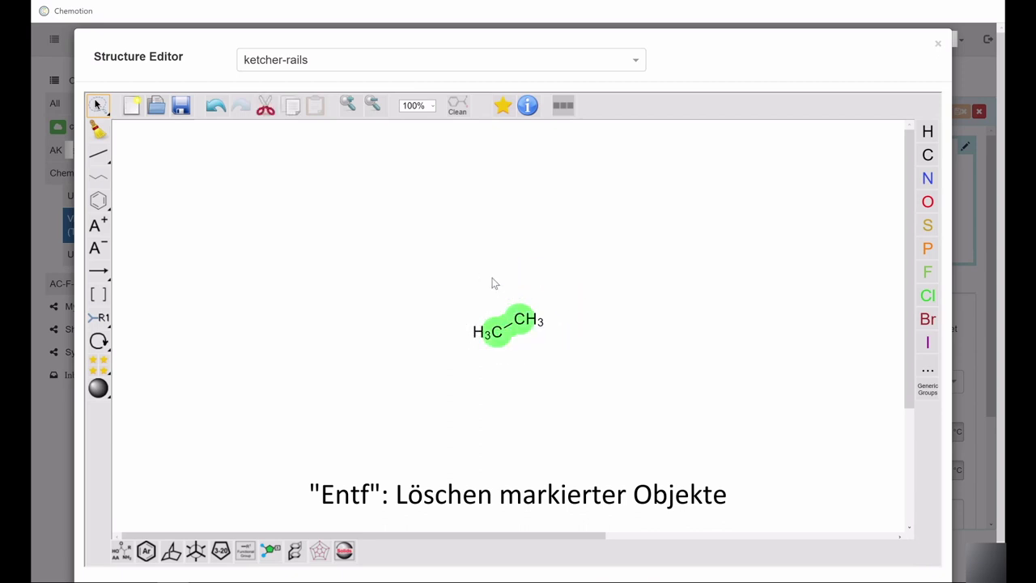
key("Delete")
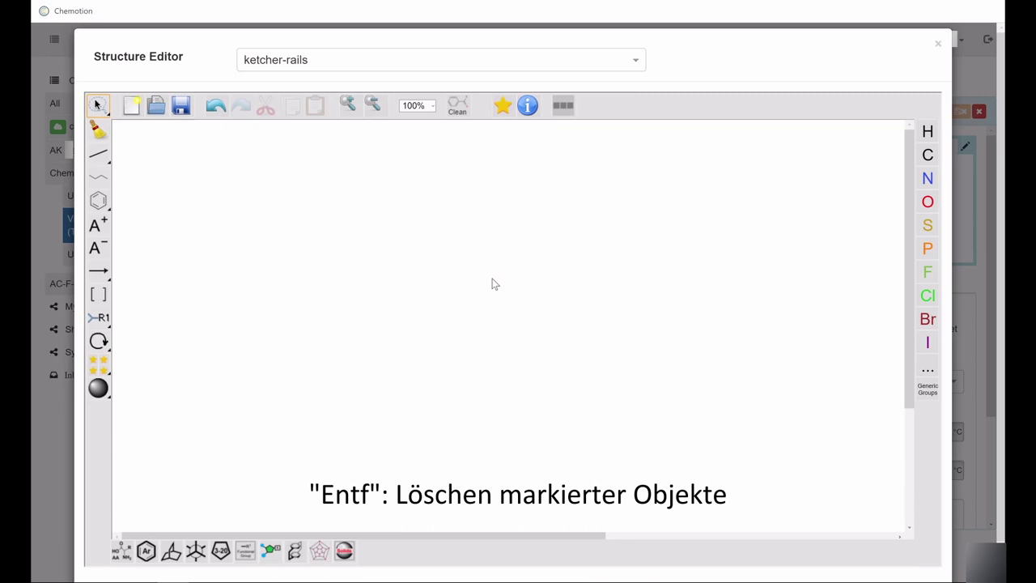
key("ctrl+z")
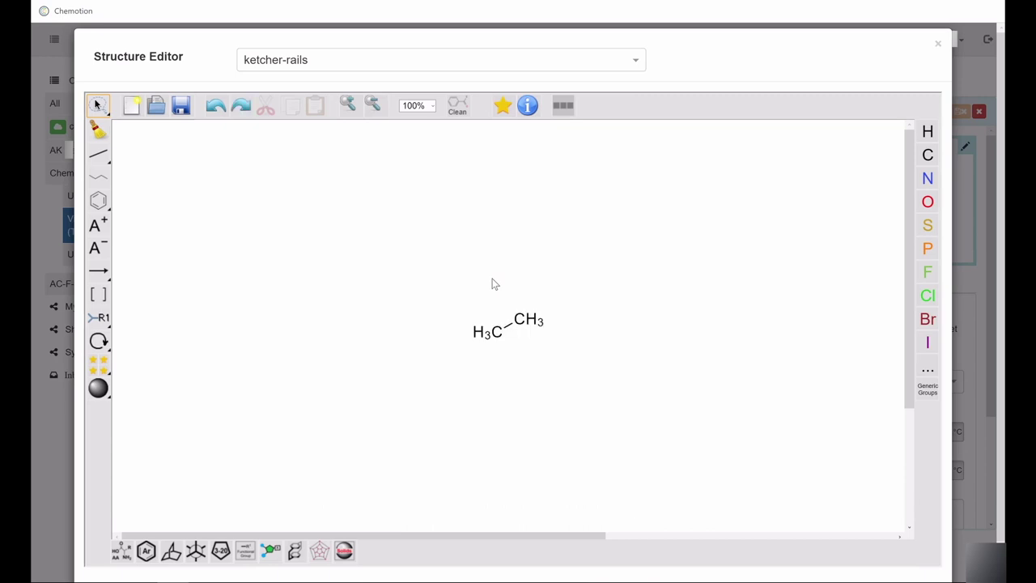
- Clean up ethane into a horizontal layout, then try the single-bond, charge and Esc hotkeys
key("ctrl+shift+l")
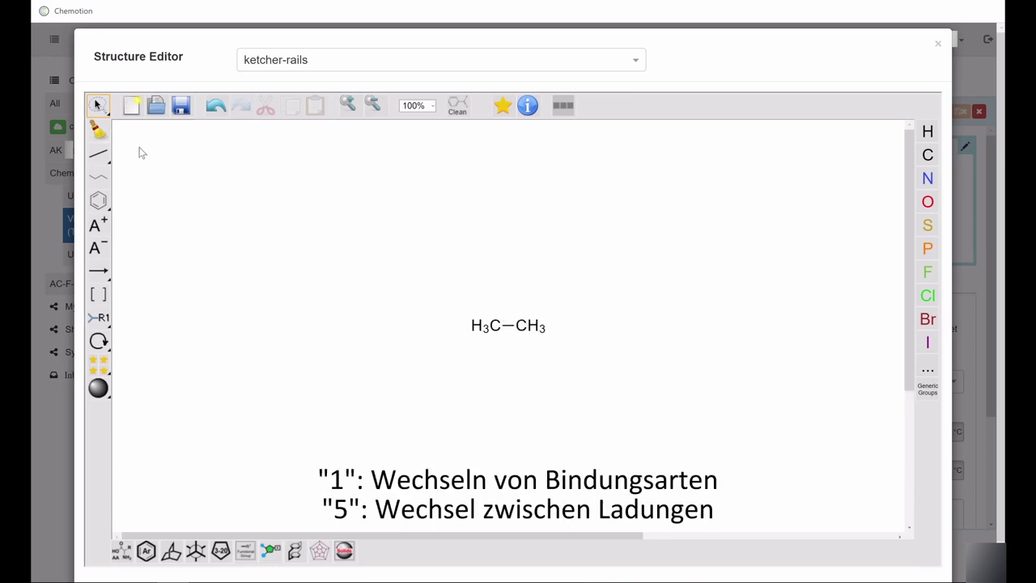
key("1")
key("1")
key("1")
key("1")
key("1")
key("1")
key("1")
key("1")
key("1")
key("5")
key("5")
key("5")
key("Escape")
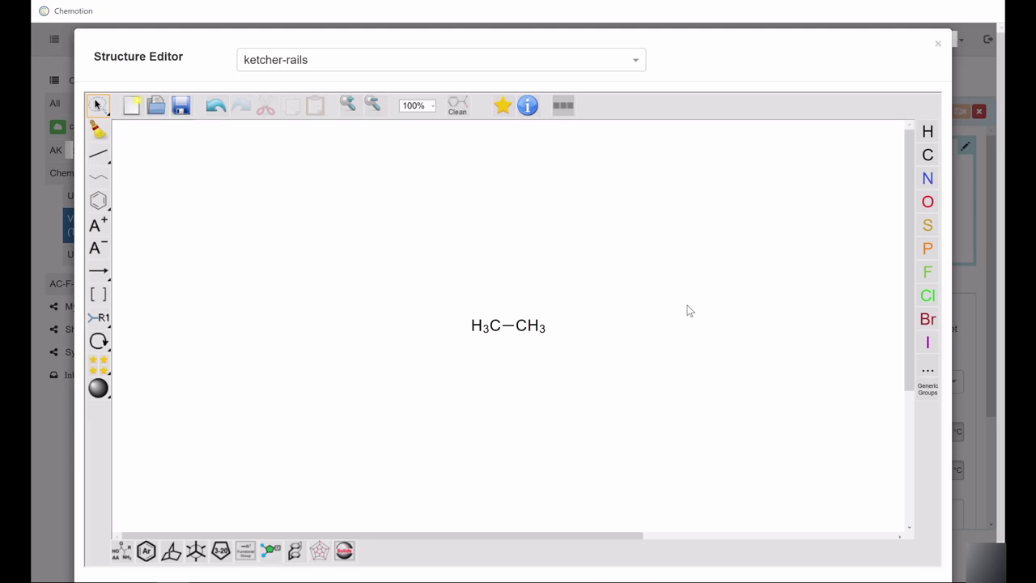
- Change ethane's right CH3 carbon via atom hotkeys into bromine, giving bromomethane
left_click(523, 324)
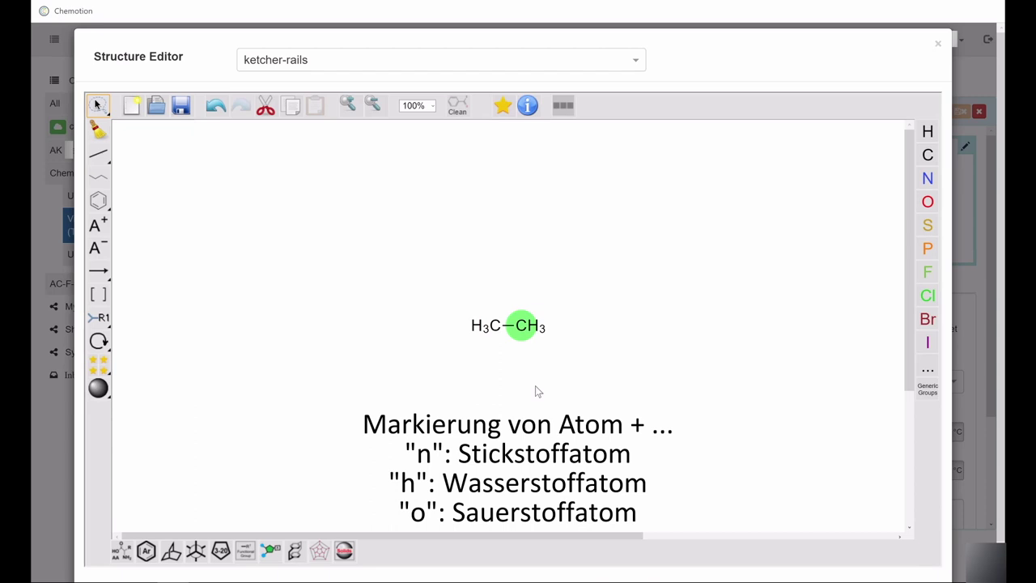
key("n")
key("h")
key("o")
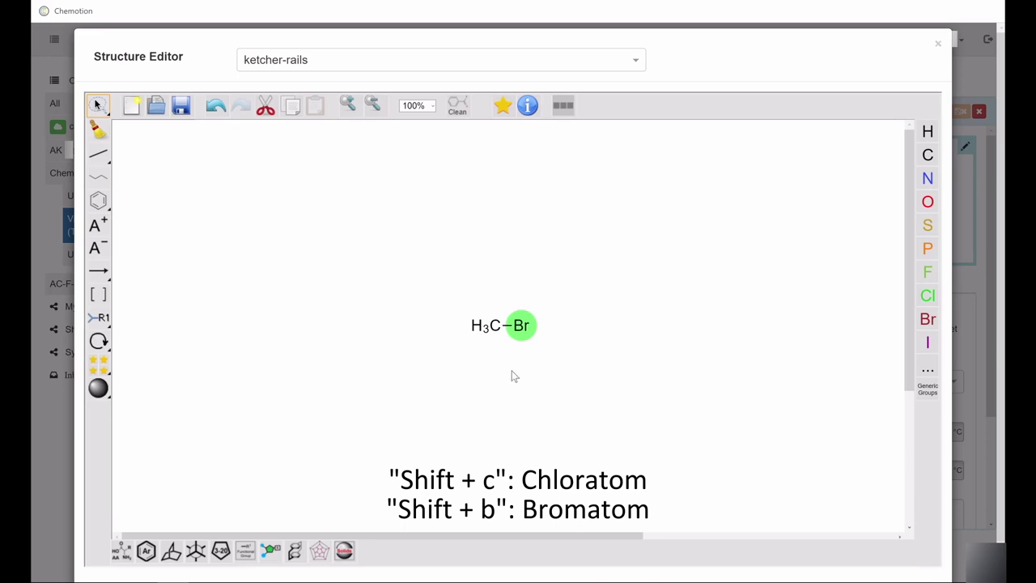
left_click(512, 376)
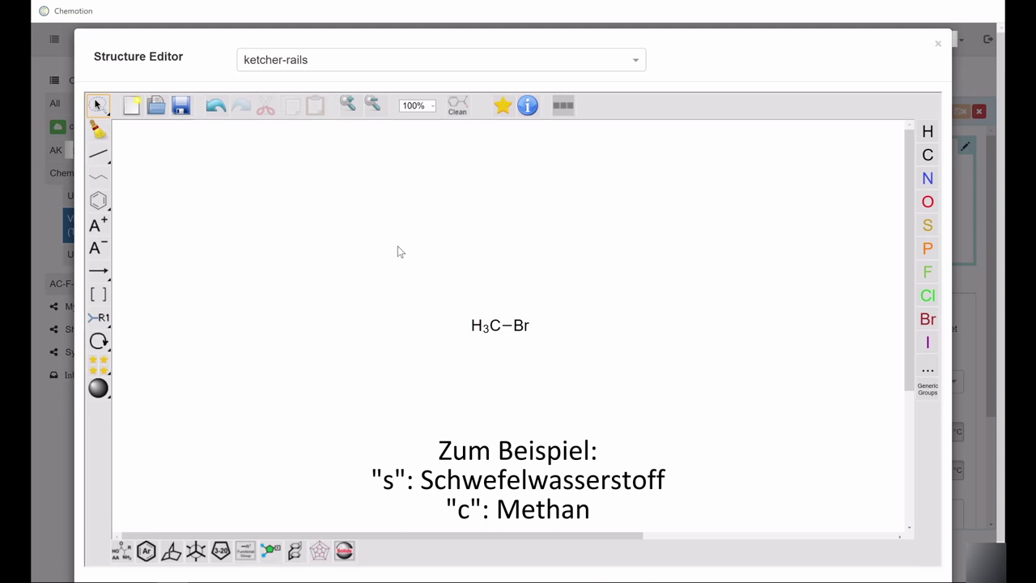
- Add H2S and CH4 to the canvas, then clear all structures
key("s")
key("c")
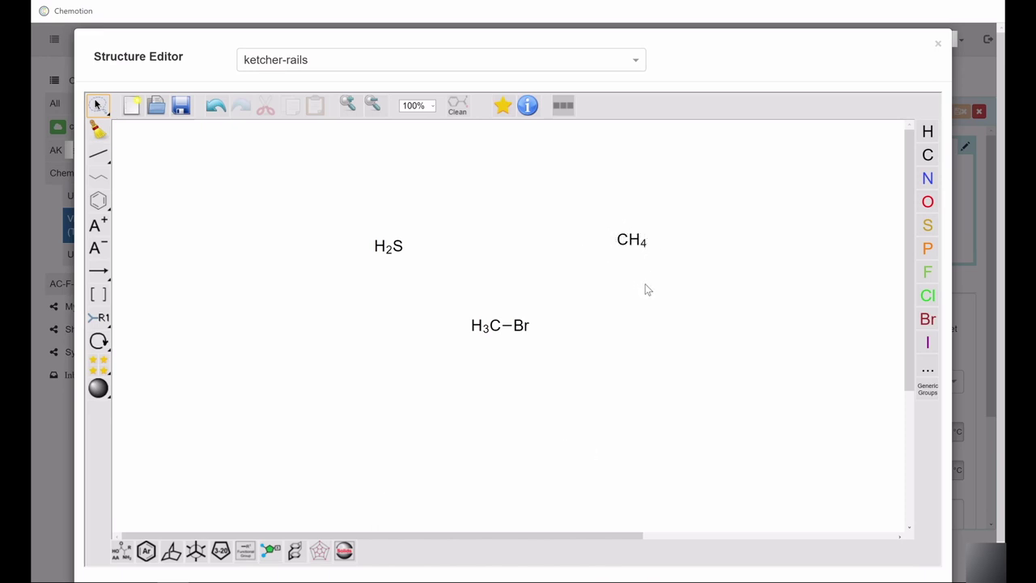
key("ctrl+n")
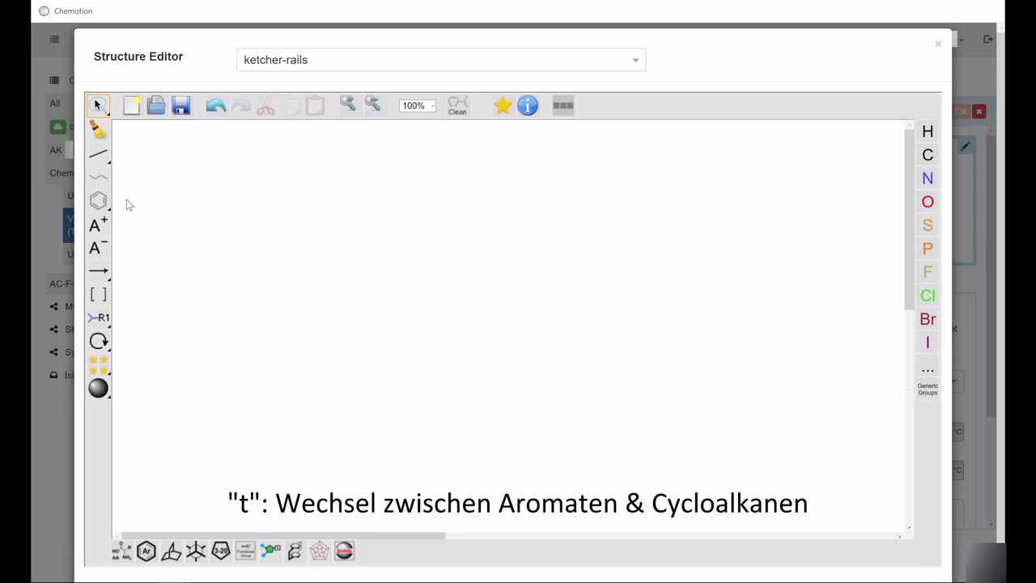
- Place benzene, cyclopentadiene and cyclohexane rings on the canvas
key("t")
key("t")
key("t")
key("t")
key("t")
key("t")
key("t")
key("t")
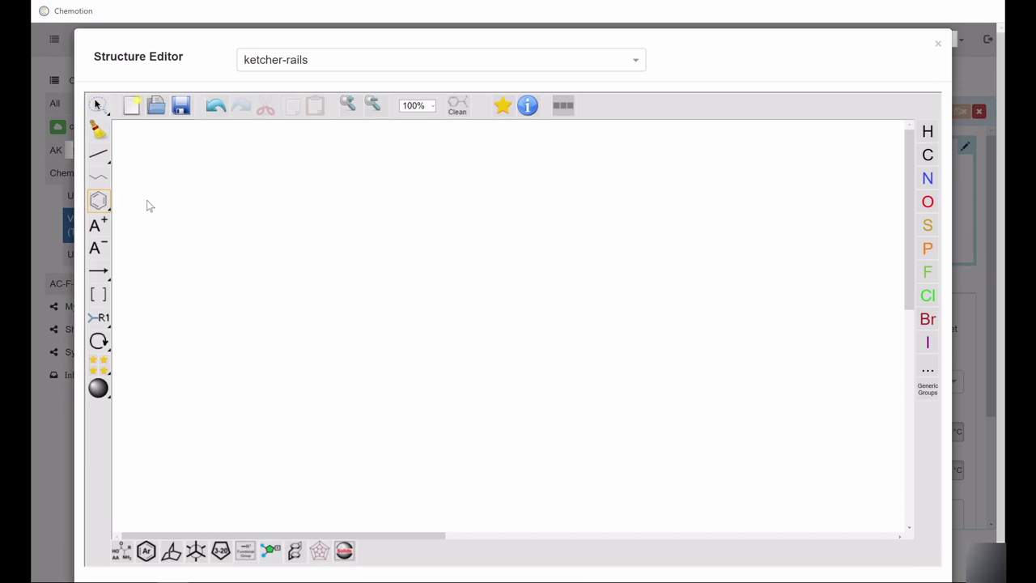
left_click(312, 225)
key("t")
left_click(424, 224)
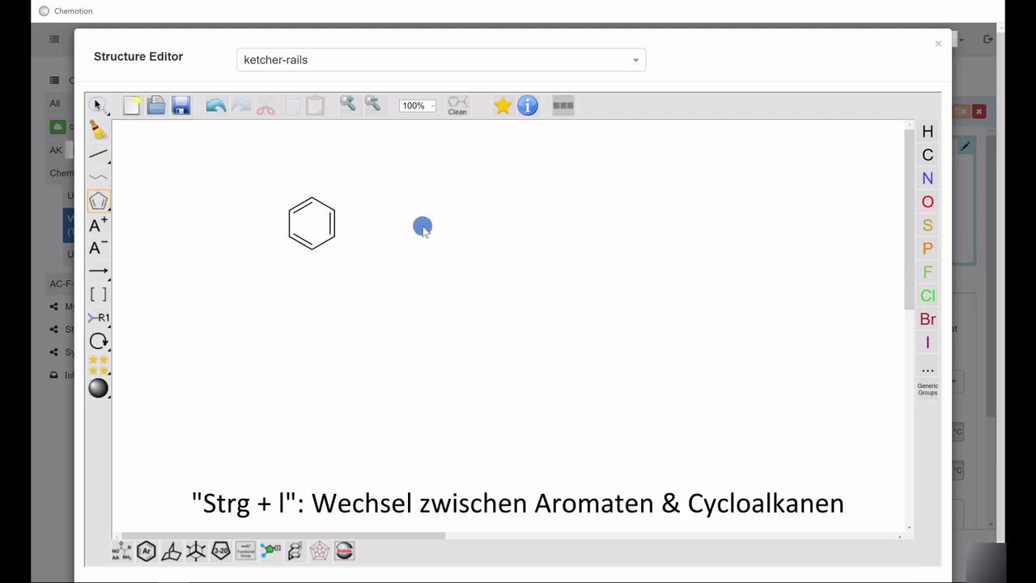
- Add cyclopentane, two cyclopropanes and cyclobutane, then tidy all rings into a compact layout
key("t")
left_click(517, 240)
key("t")
left_click(574, 282)
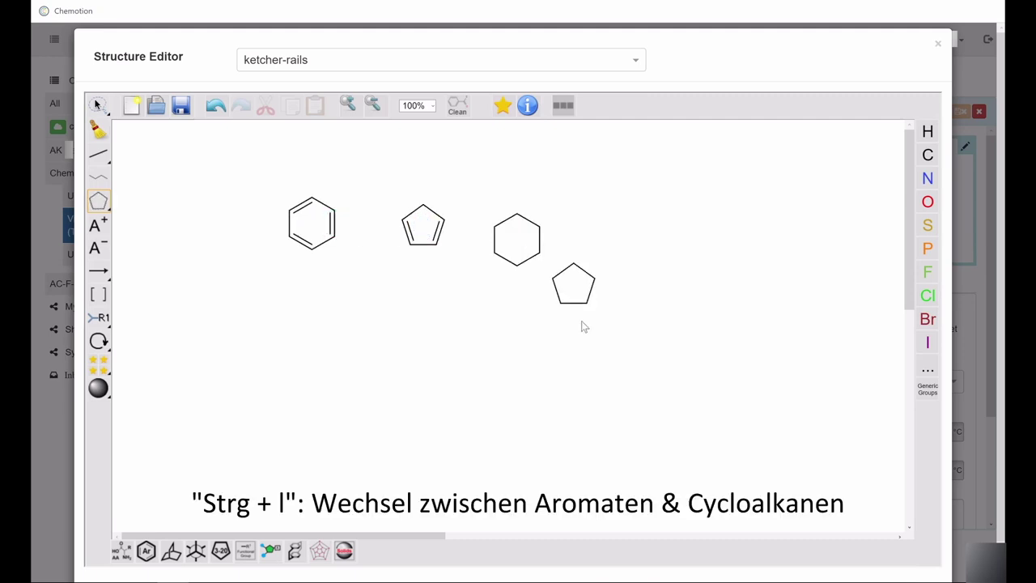
key("t")
left_click(582, 367)
left_click(701, 398)
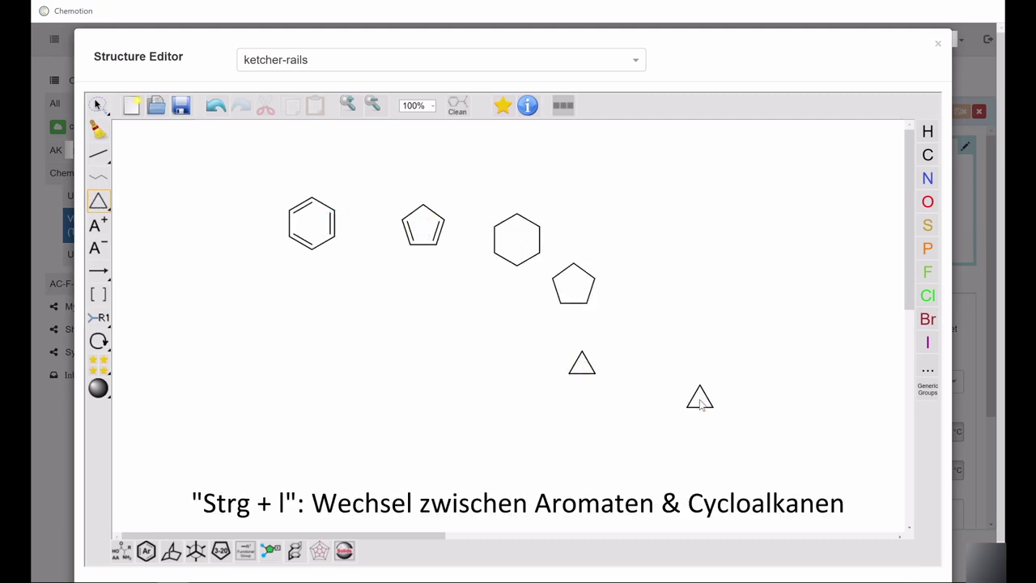
key("t")
left_click(682, 450)
key("ctrl+l")
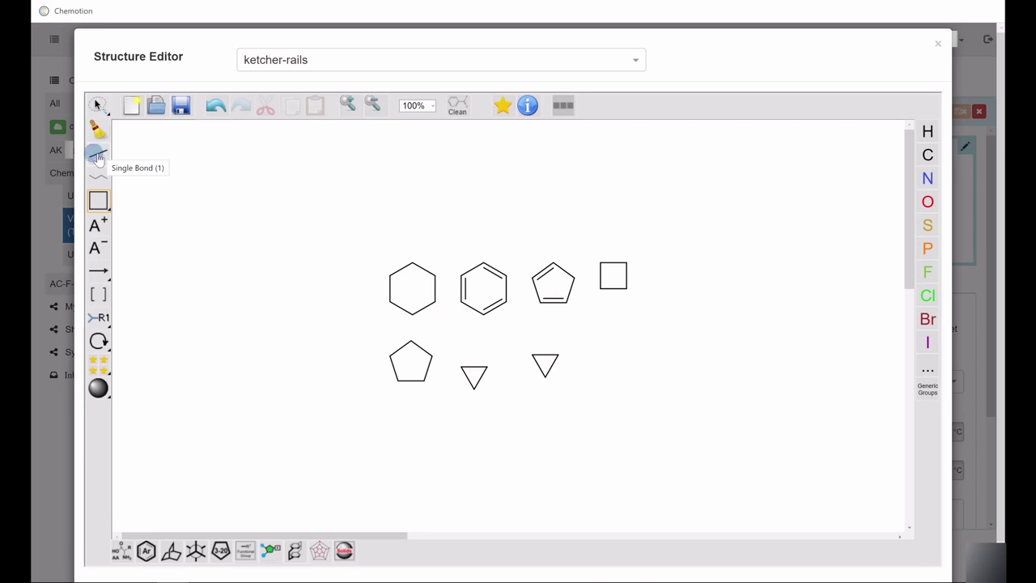
- Cycle the hexagon's left bond back to single and make two pentagon bonds double
left_click(99, 155)
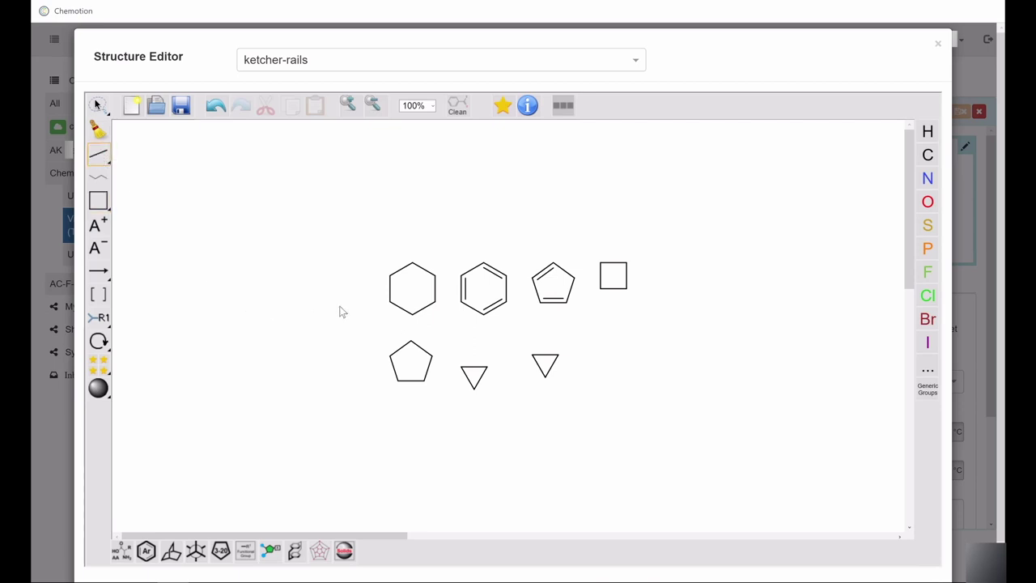
left_click(392, 292)
left_click(392, 291)
left_click(394, 293)
left_click(403, 350)
left_click(427, 370)
- Make the hexagon's right bond a triple bond
left_click(434, 290)
left_click(434, 289)
left_click(101, 156)
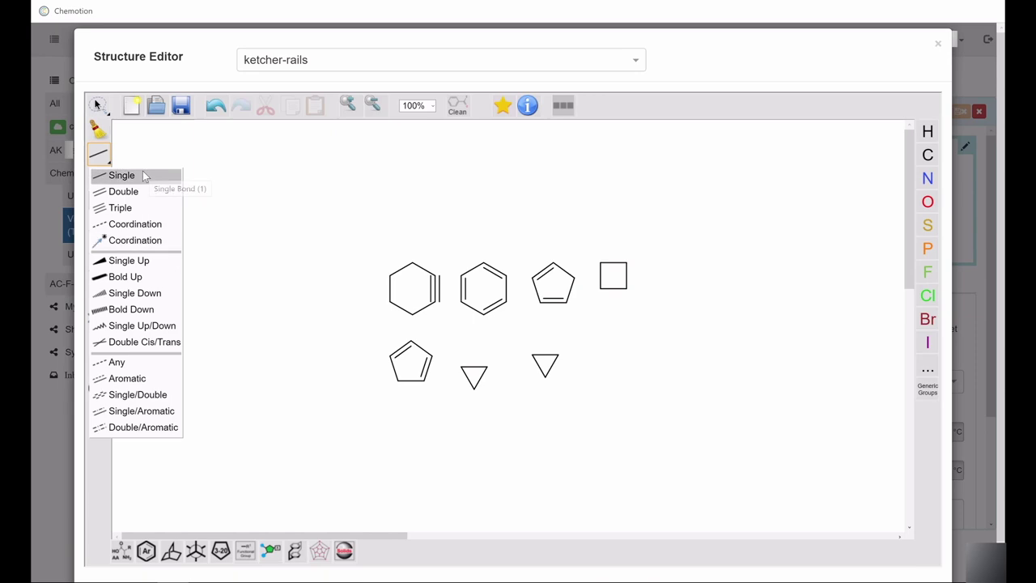
left_click(156, 149)
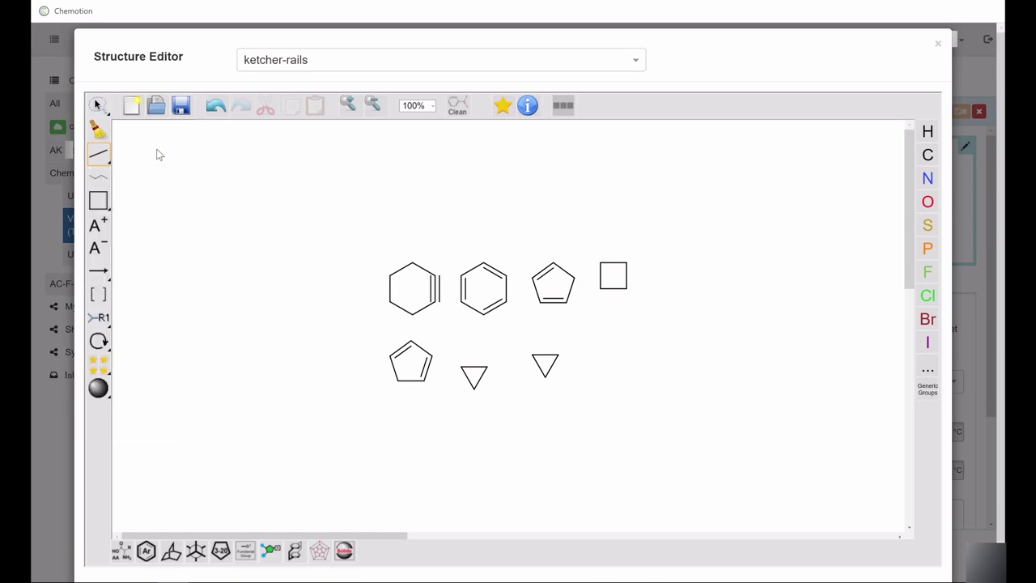